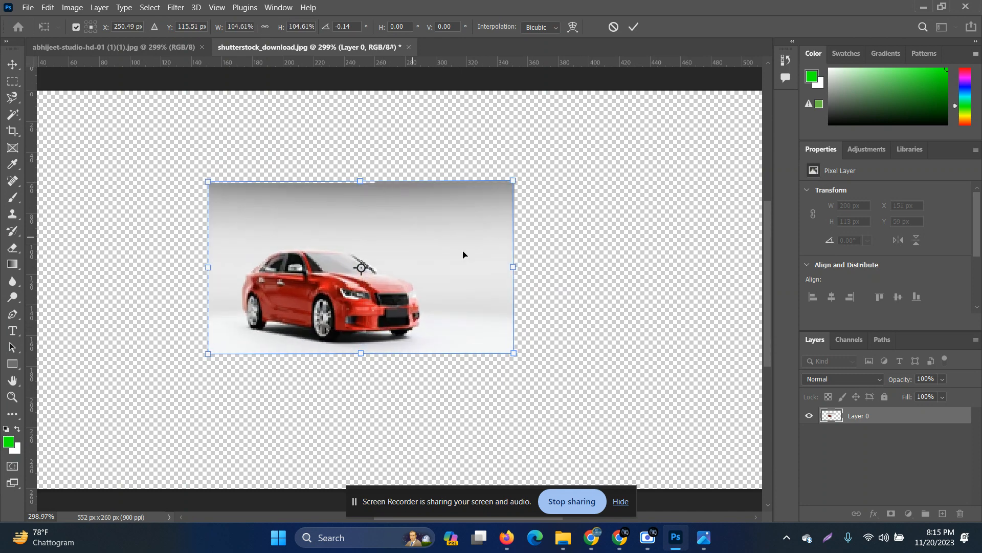
# Scale the car image layer up proportionally to about 147%.
pyautogui.moveTo(511, 268); pyautogui.dragTo(633, 284)
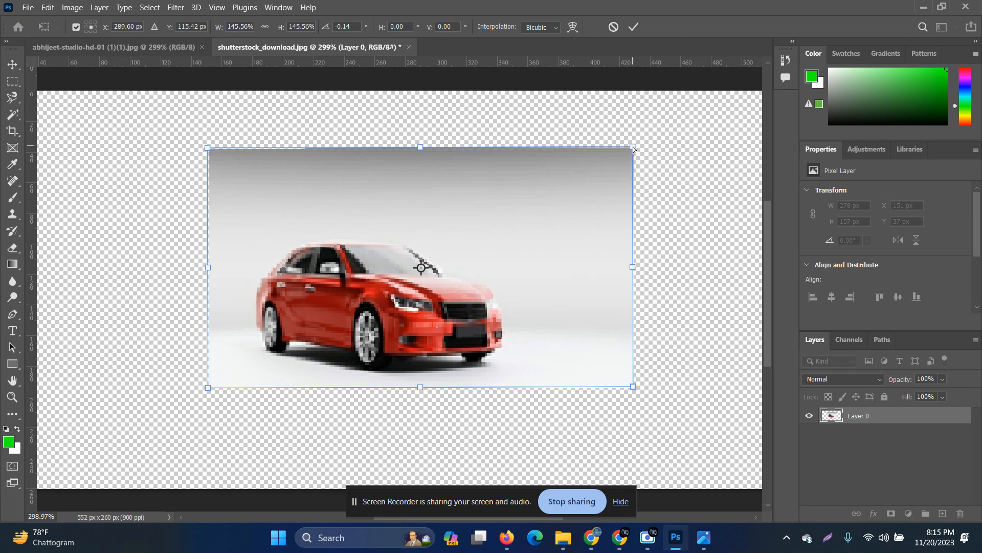
pyautogui.moveTo(630, 149); pyautogui.dragTo(597, 180)
pyautogui.hotkey('ctrl', 'z')
pyautogui.moveTo(636, 147)
pyautogui.mouseDown()
pyautogui.moveTo(535, 209)
pyautogui.moveTo(642, 151)
pyautogui.mouseUp()
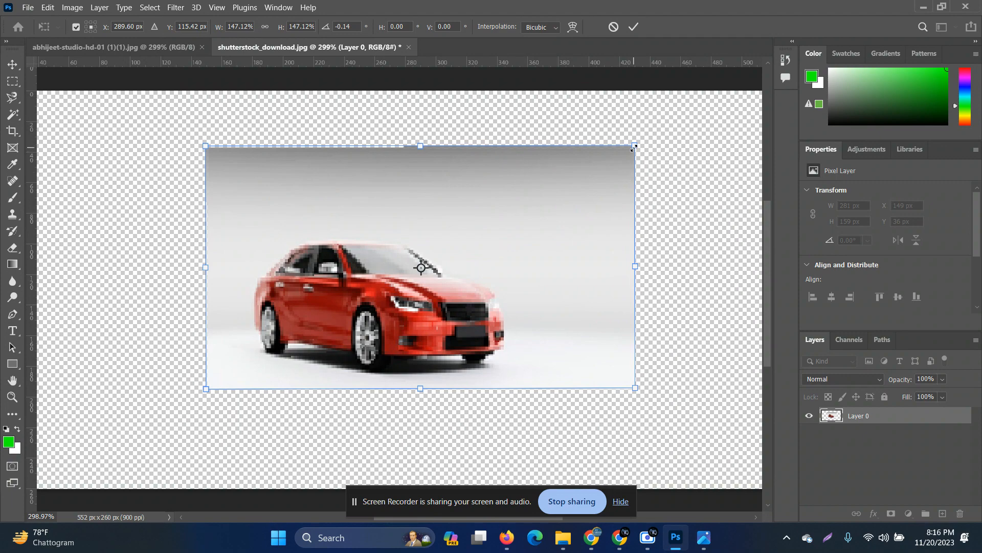
pyautogui.press('super')
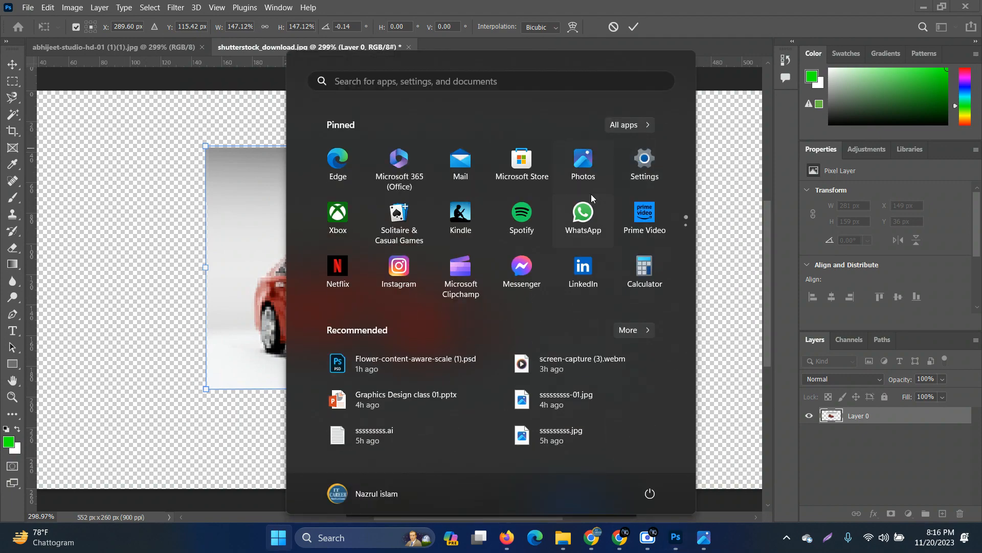
pyautogui.click(262, 221)
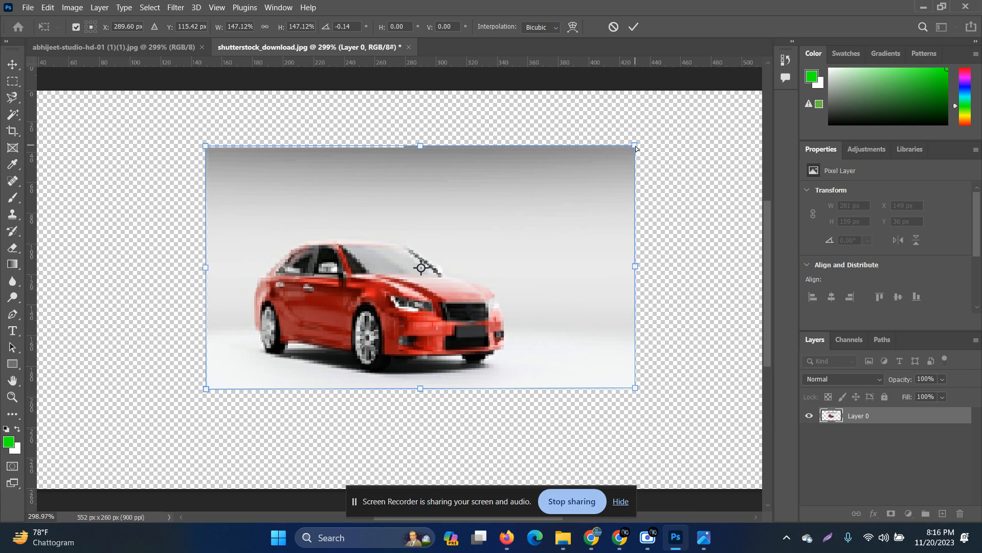
# Try a perspective transform that shortens the right edge of the car image, and undo it.
pyautogui.moveTo(635, 147); pyautogui.dragTo(596, 227)
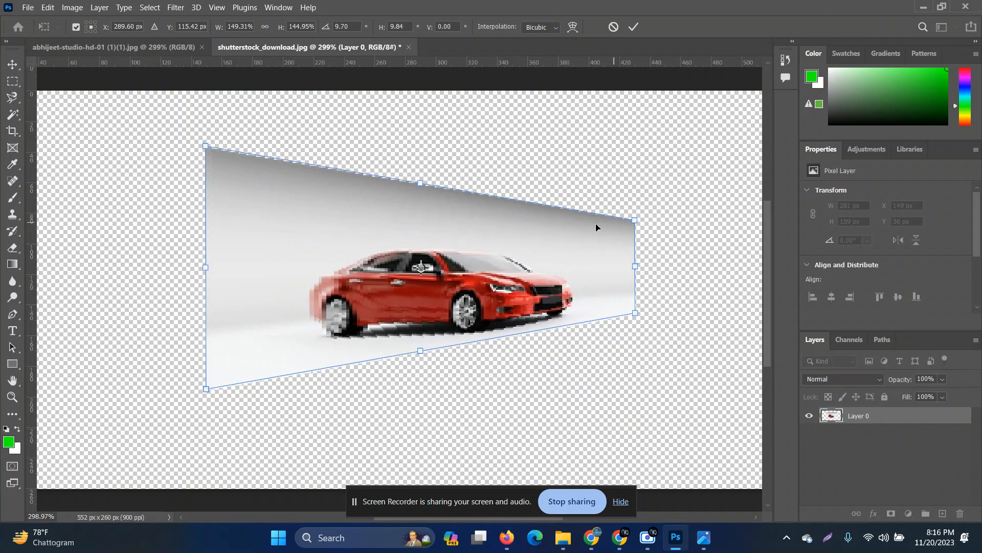
pyautogui.click(73, 7)
pyautogui.click(380, 149)
pyautogui.hotkey('ctrl', 'z')
pyautogui.click(70, 8)
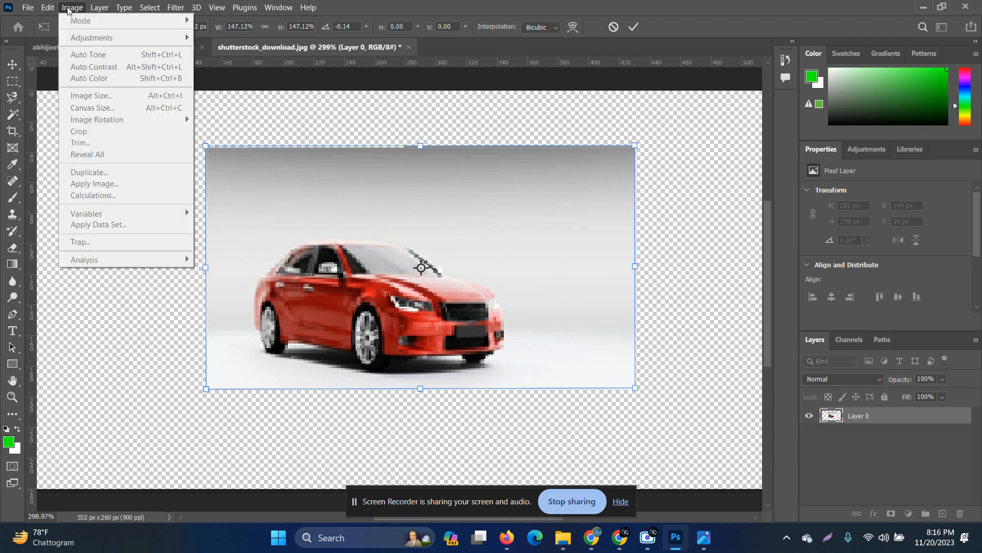
pyautogui.moveTo(48, 8)
pyautogui.moveTo(67, 284)
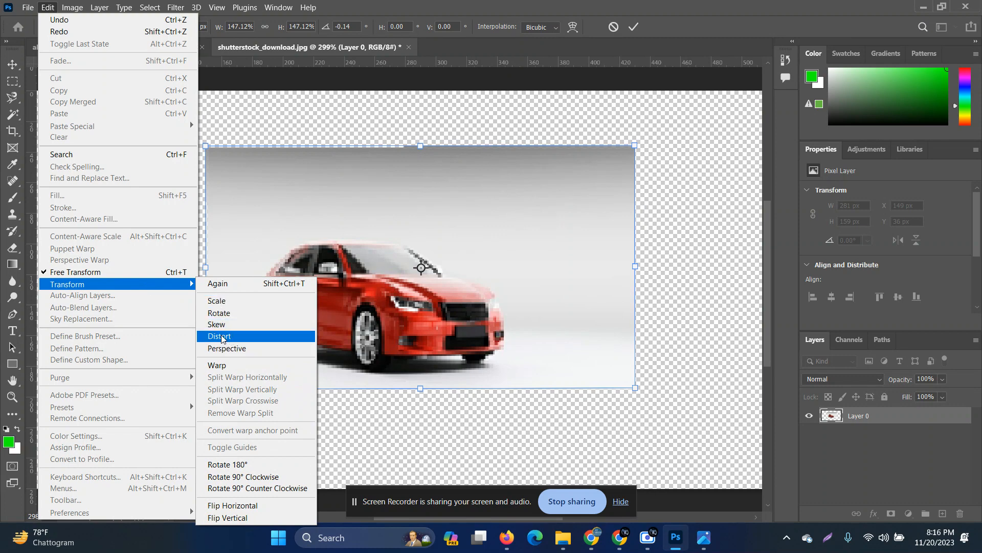
pyautogui.click(504, 185)
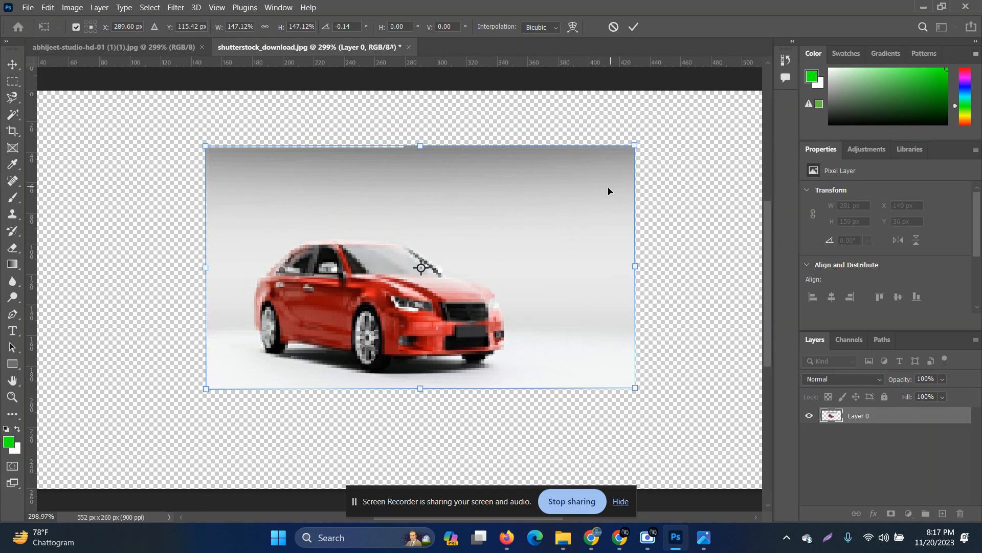
pyautogui.click(47, 7)
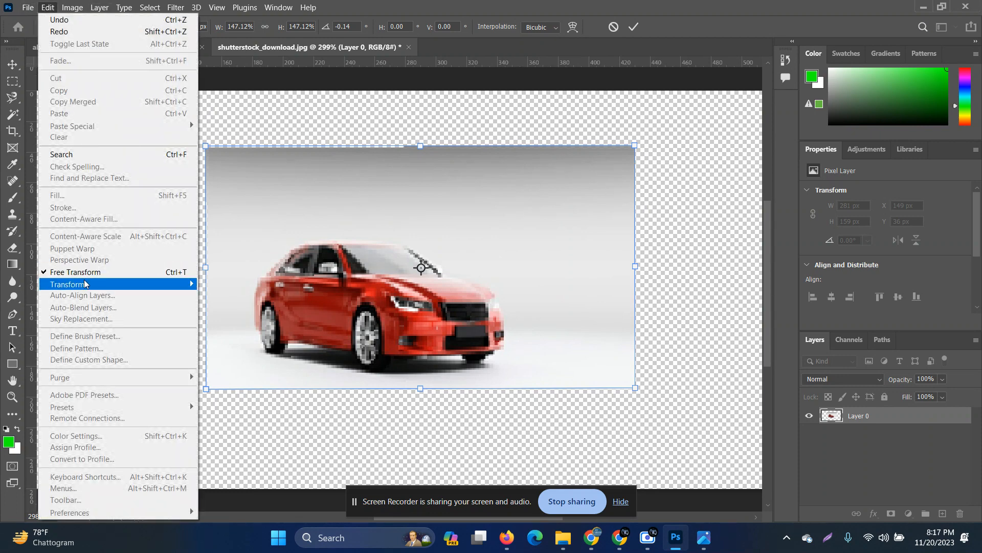
pyautogui.moveTo(194, 294)
pyautogui.click(387, 236)
# Switch the transform to Warp and bulge the middle of the car image upward.
pyautogui.rightClick(387, 236)
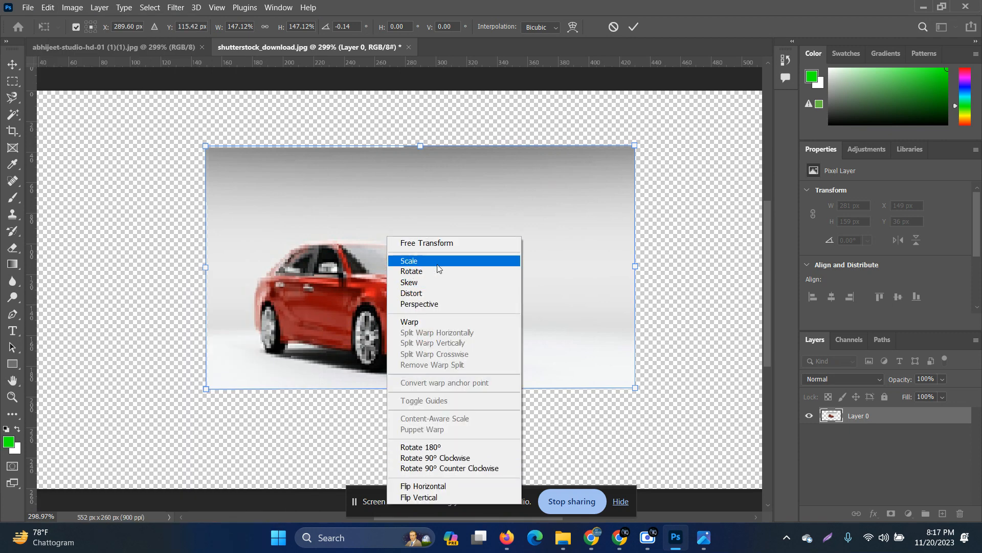
pyautogui.click(405, 322)
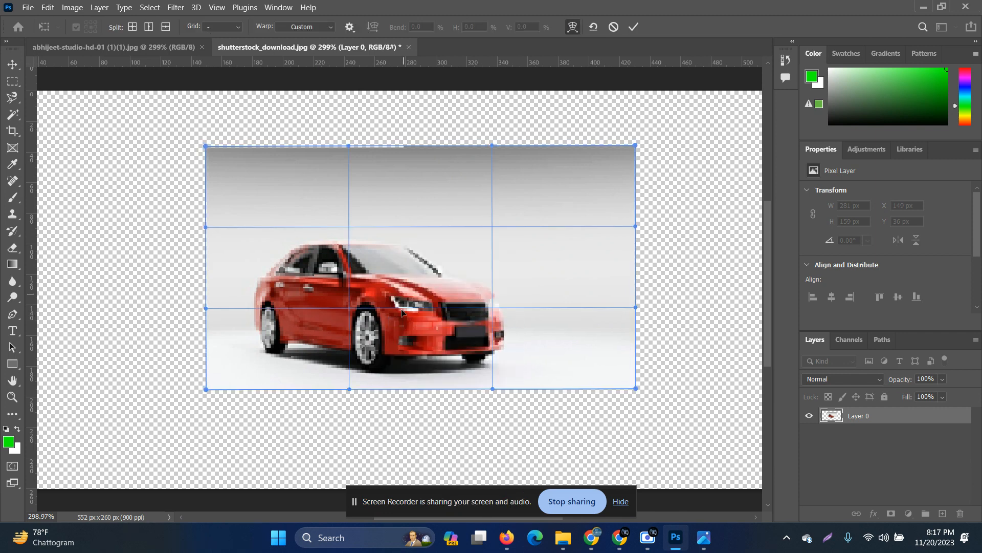
pyautogui.moveTo(406, 314); pyautogui.dragTo(397, 271)
pyautogui.moveTo(272, 274); pyautogui.dragTo(273, 261)
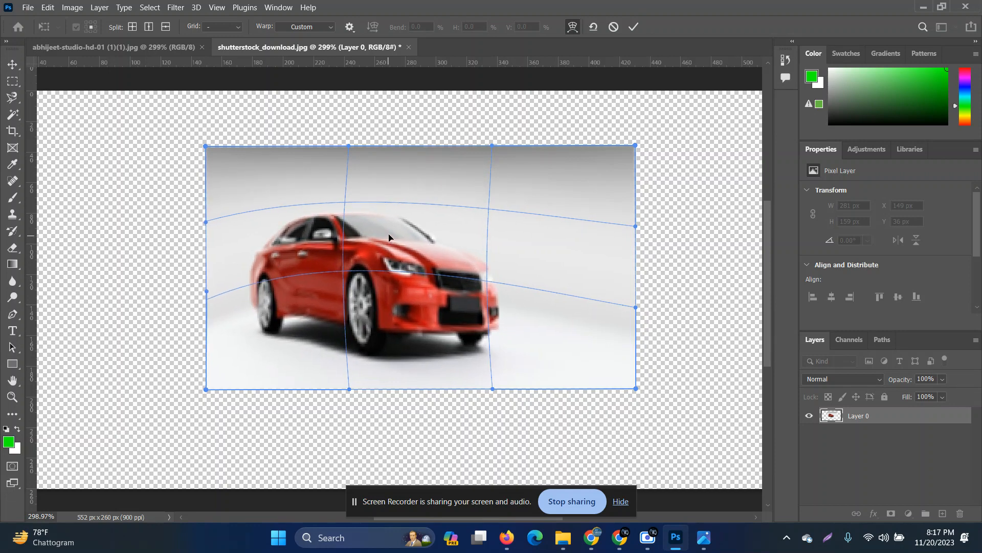
pyautogui.moveTo(389, 237); pyautogui.dragTo(434, 231)
pyautogui.moveTo(458, 270); pyautogui.dragTo(472, 266)
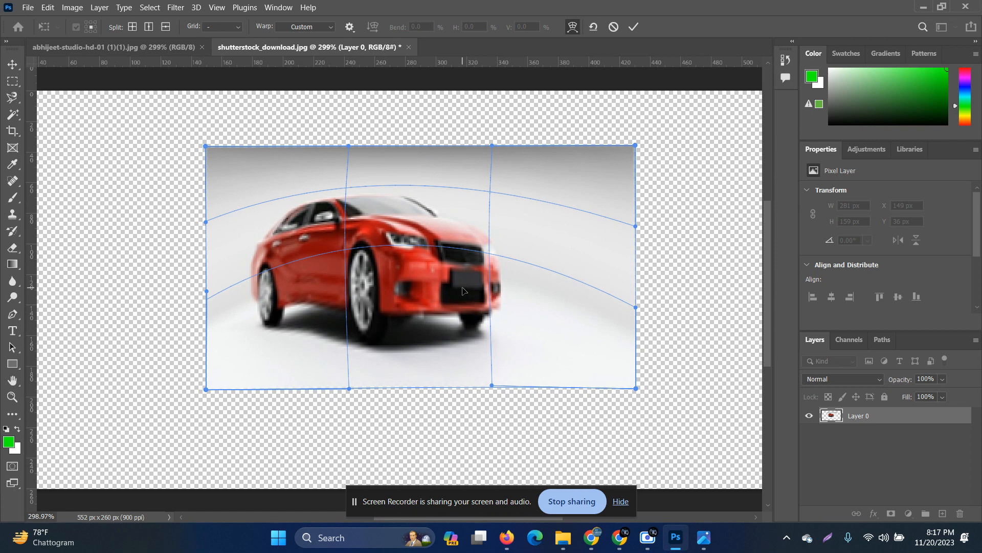
# Warp the bottom edge and lower right side of the car image outward into rounded curves.
pyautogui.moveTo(383, 303); pyautogui.dragTo(379, 343)
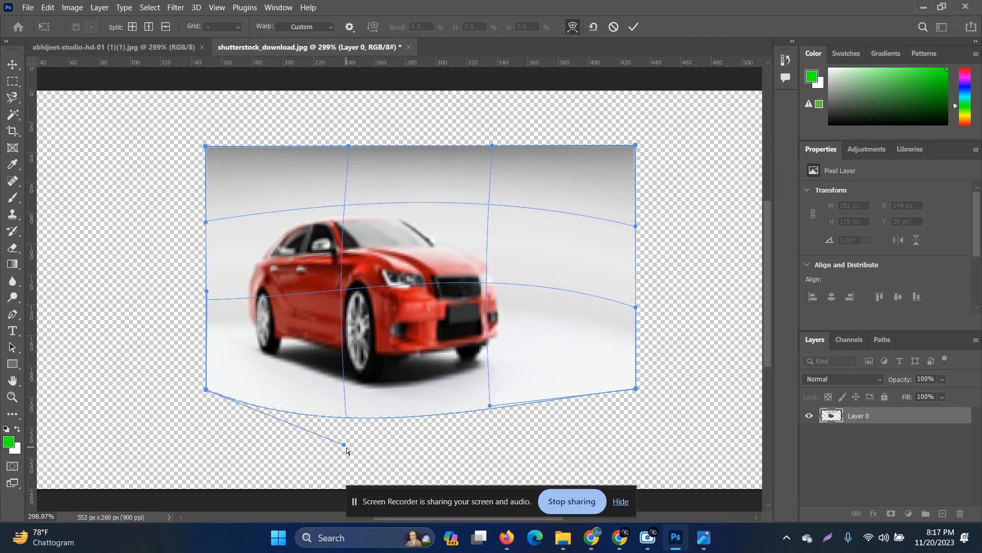
pyautogui.moveTo(343, 449); pyautogui.dragTo(200, 509)
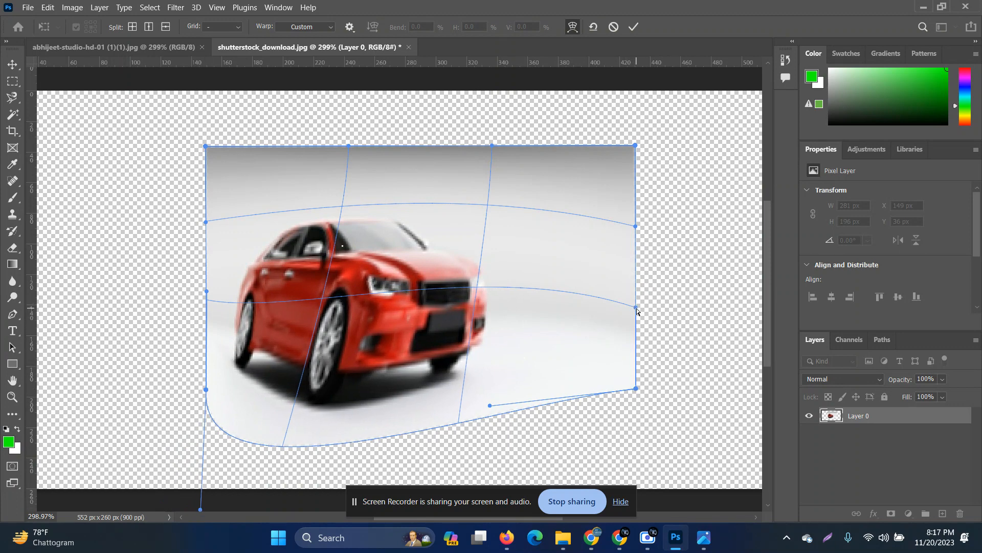
pyautogui.moveTo(637, 308); pyautogui.dragTo(735, 178)
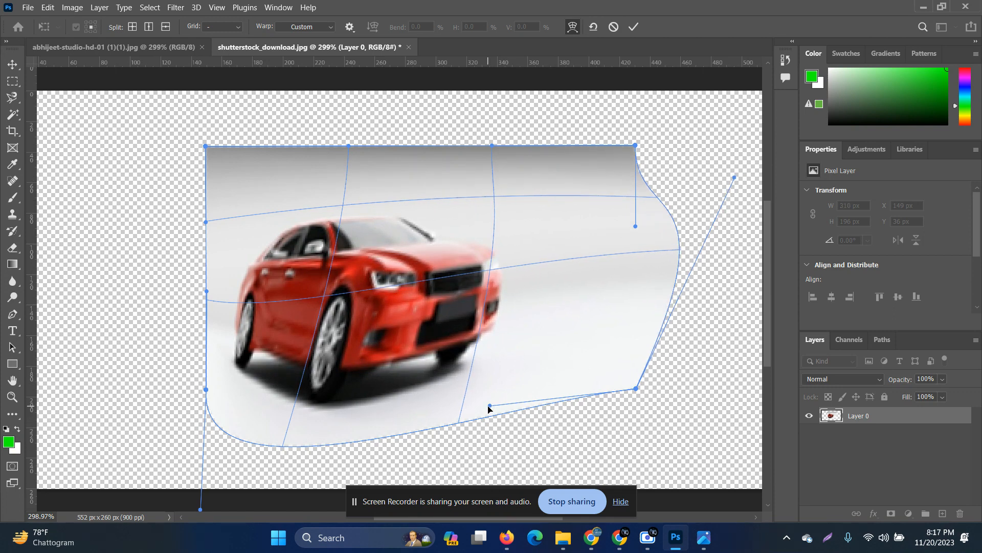
pyautogui.moveTo(490, 407); pyautogui.dragTo(585, 504)
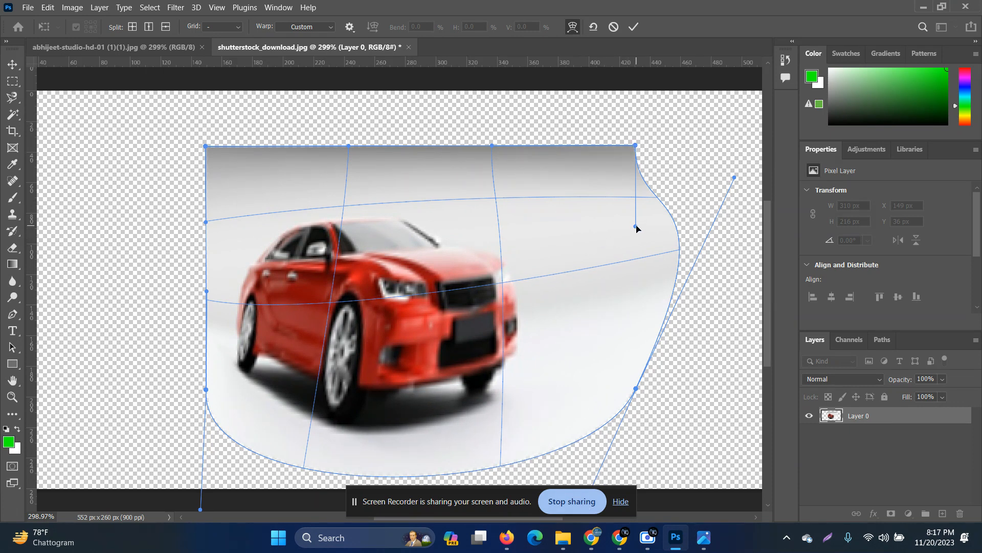
# Round both upper corners of the warped car image outward and arch its top edge upward.
pyautogui.moveTo(635, 227); pyautogui.dragTo(695, 144)
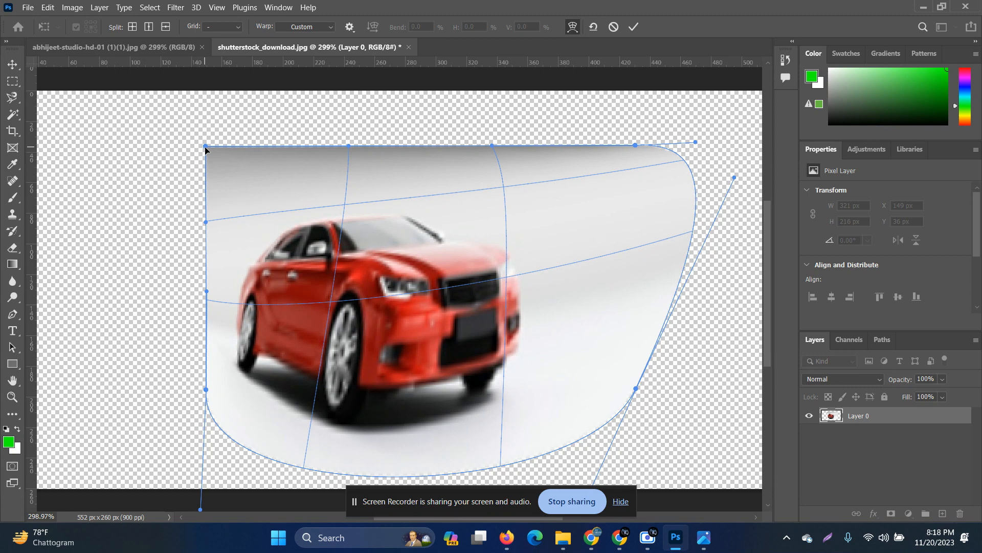
pyautogui.moveTo(206, 223); pyautogui.dragTo(106, 141)
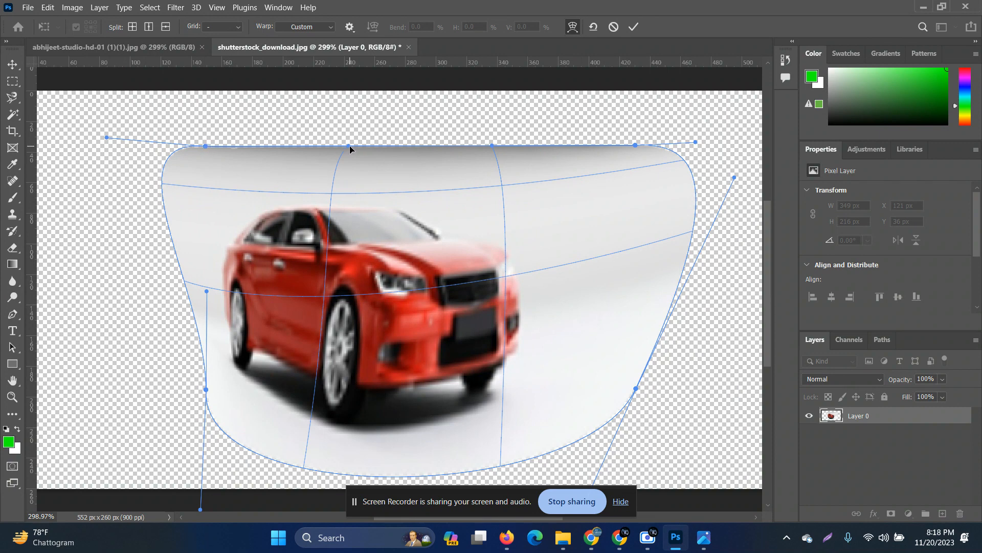
pyautogui.moveTo(349, 149); pyautogui.dragTo(348, 92)
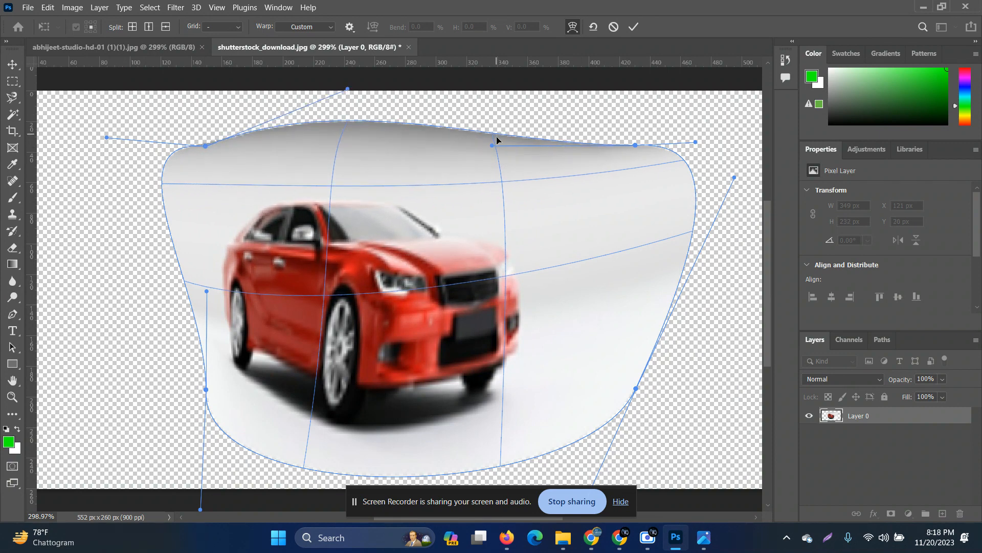
pyautogui.moveTo(490, 148); pyautogui.dragTo(501, 104)
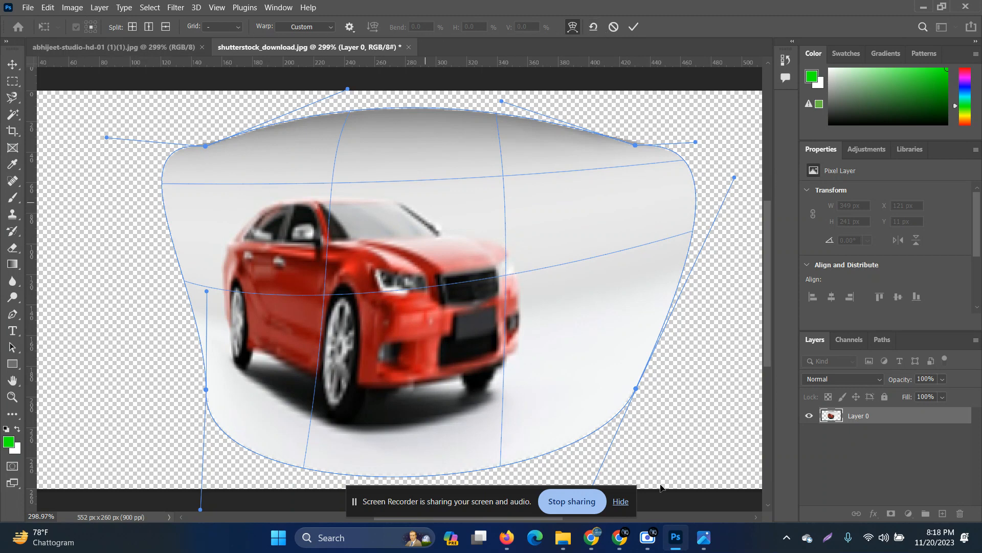
# Apply the warp to the car layer and undo the whole transform.
pyautogui.click(633, 27)
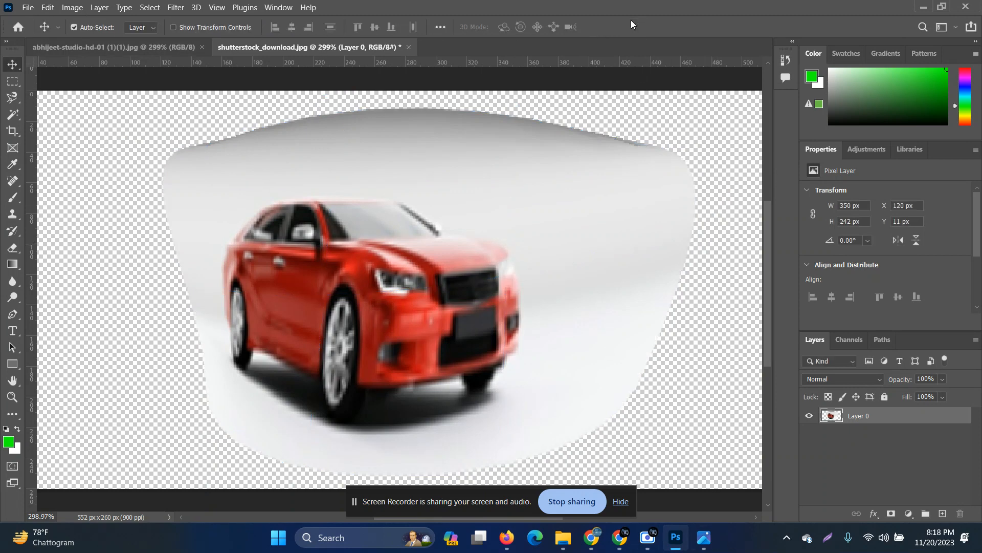
pyautogui.hotkey('ctrl', 'z')
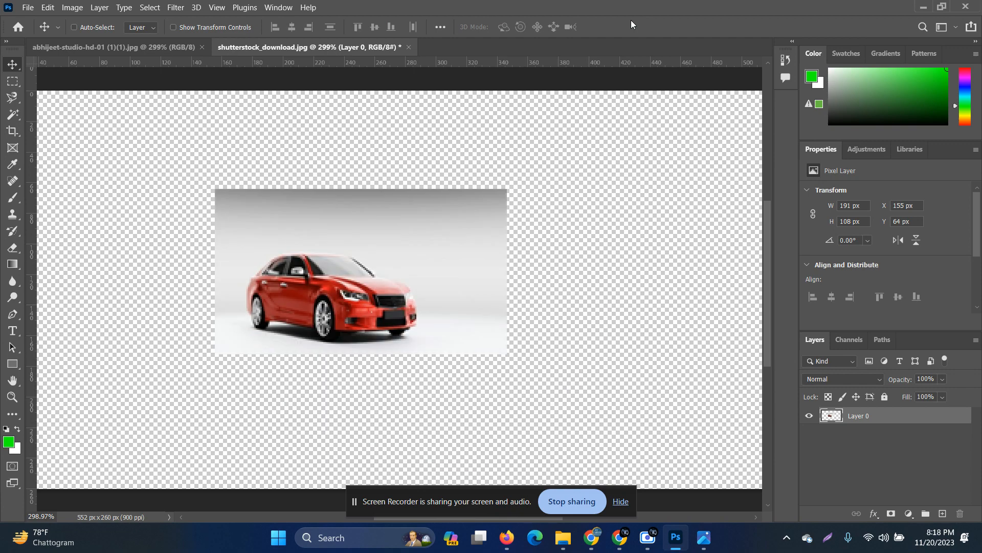